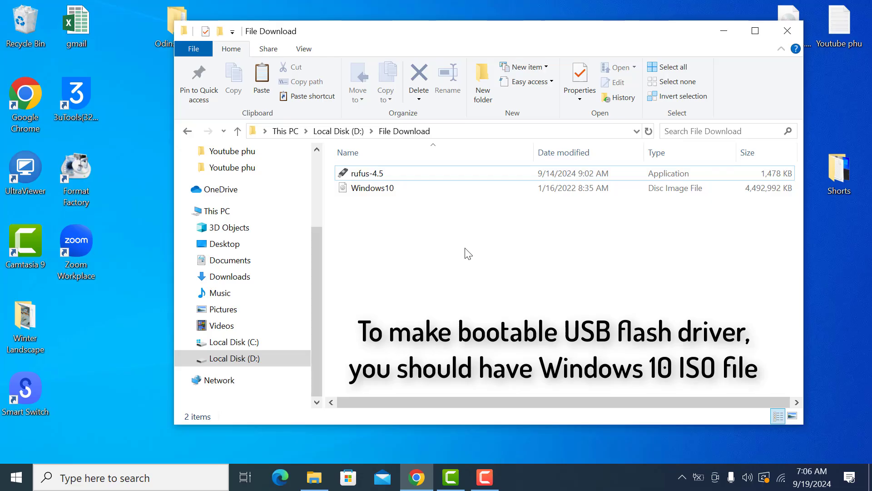
Run rufus-4.5 from the File Download folder, allow it through the security warning, and close the folder window.
click(389, 176)
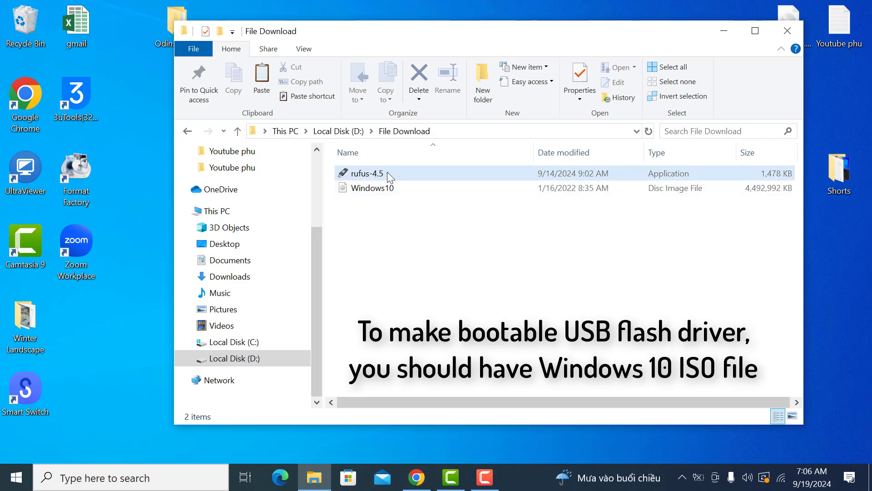
right_click(389, 176)
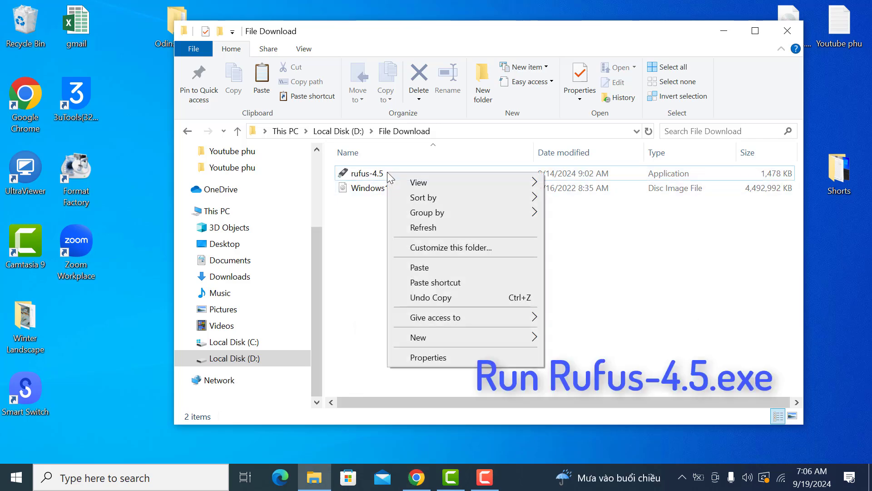
click(359, 173)
double_click(359, 173)
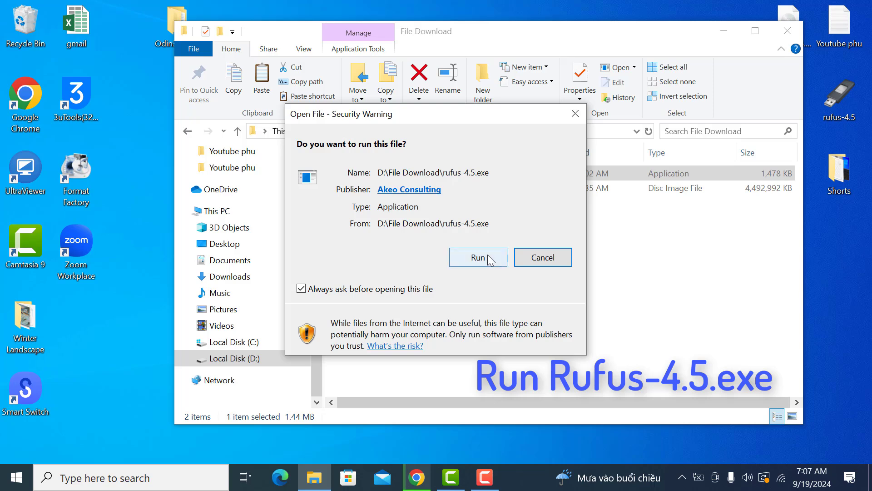
click(488, 257)
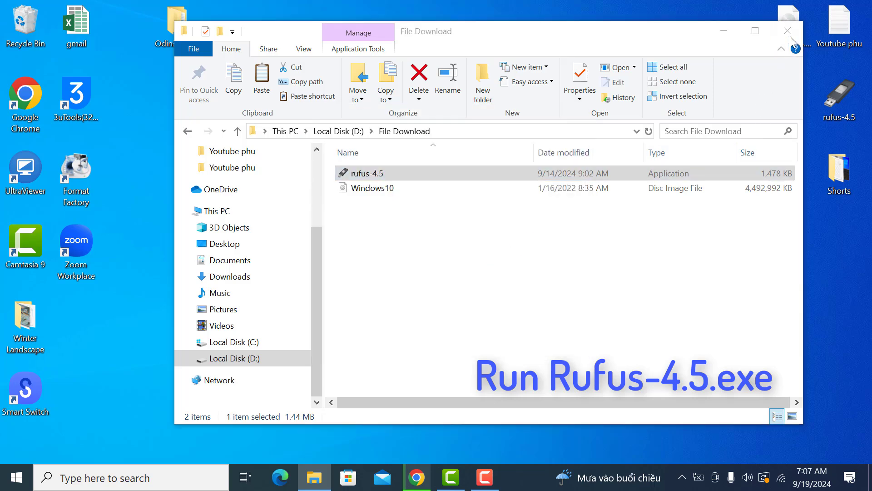
click(788, 33)
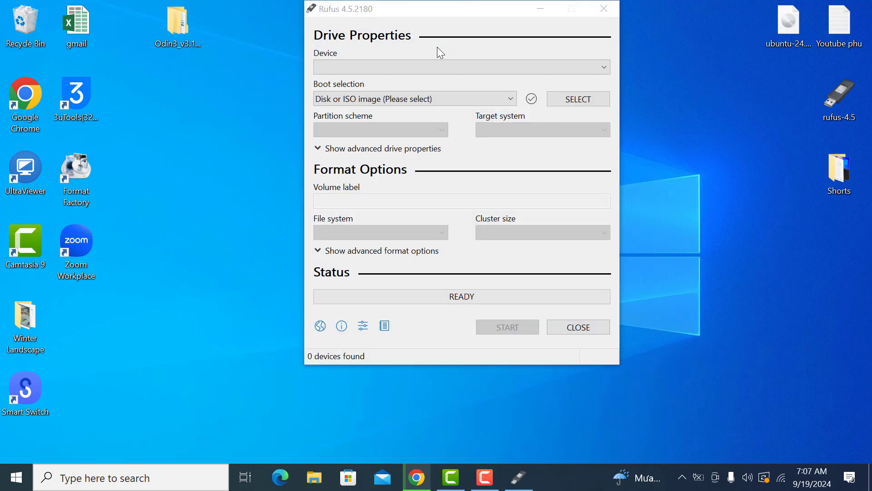
drag(438, 17, 398, 50)
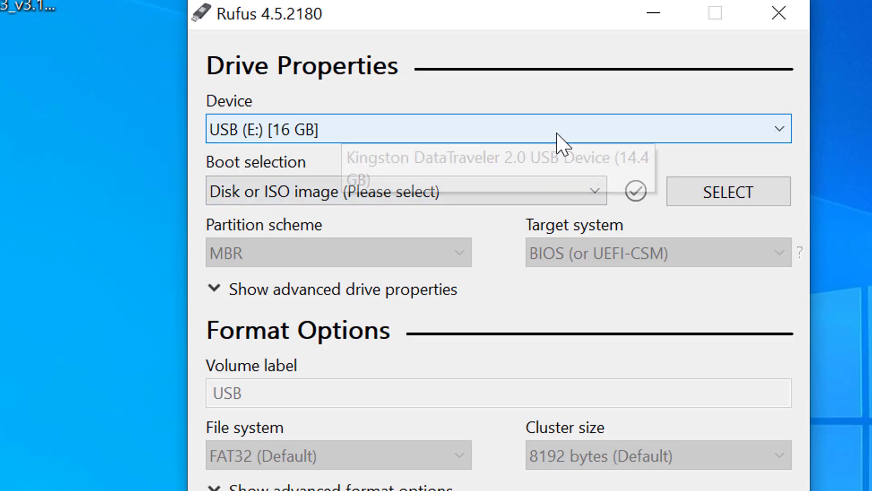
Choose USB (E:) [16 GB] as the device and Disk or ISO image as the boot selection.
click(462, 132)
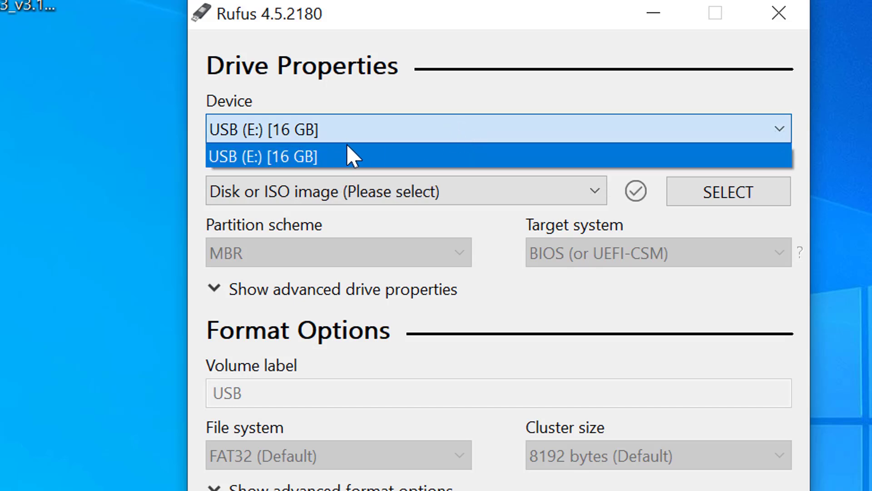
click(382, 157)
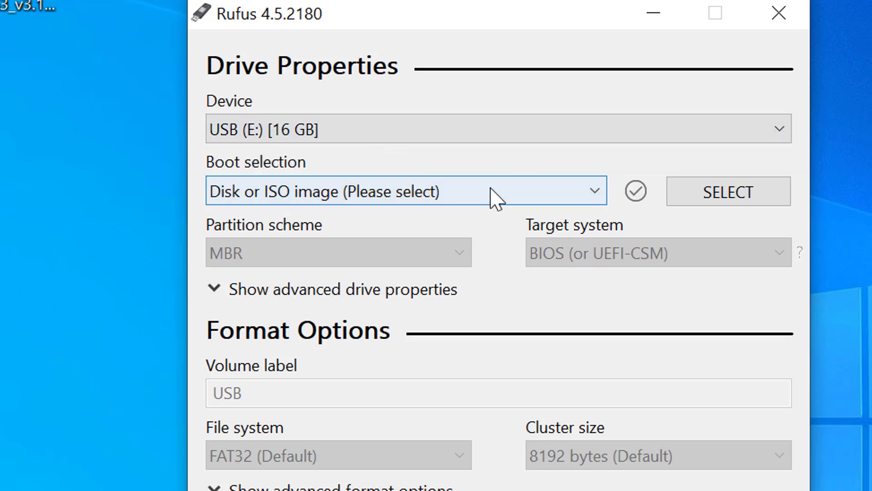
click(443, 193)
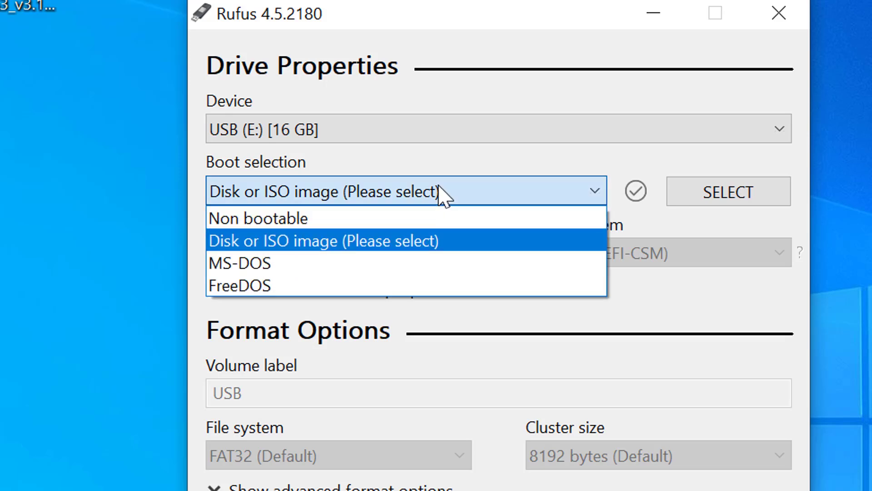
click(379, 243)
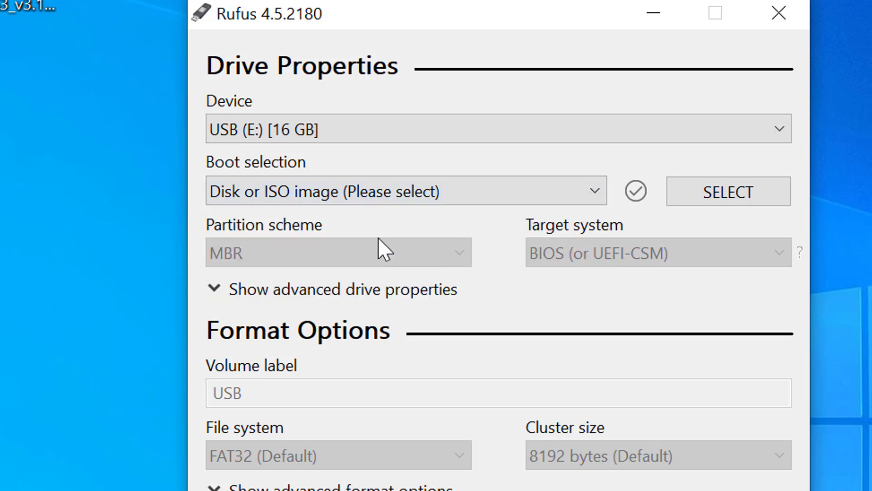
Load the Windows10 ISO image from the File Download folder on Local Disk (D:).
click(740, 205)
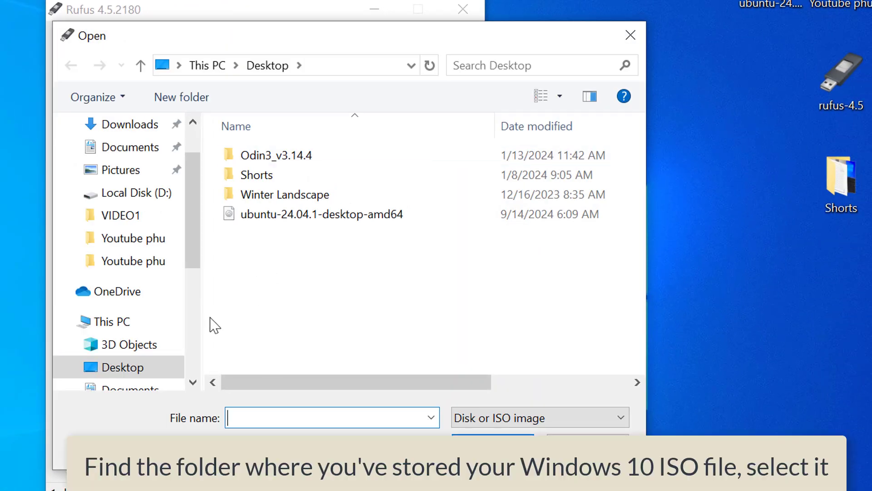
scroll(150, 293, down, 2)
click(124, 282)
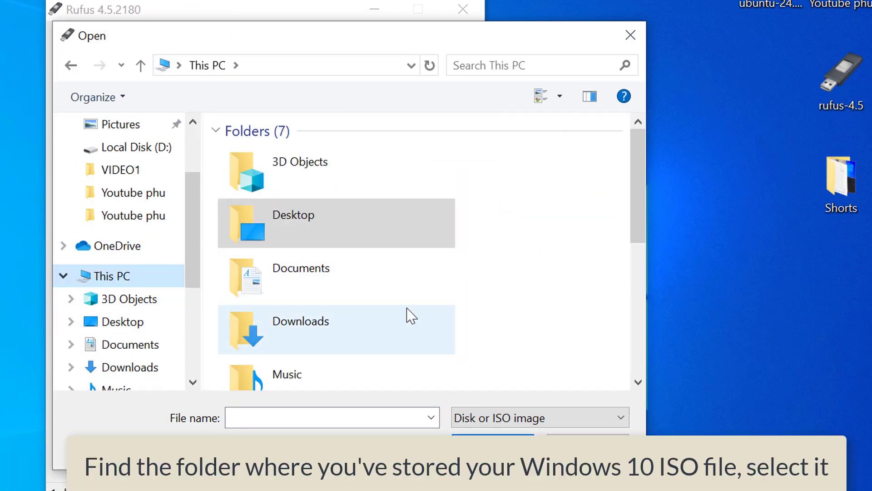
scroll(402, 316, down, 5)
double_click(362, 320)
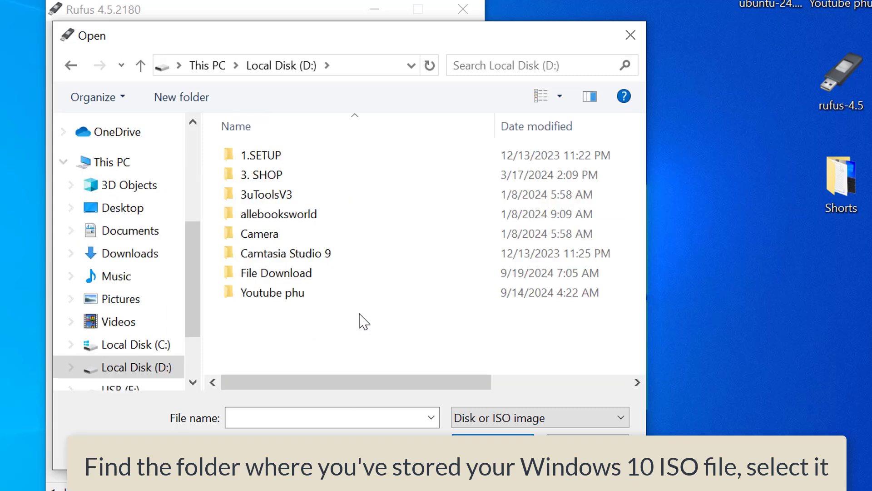
double_click(357, 278)
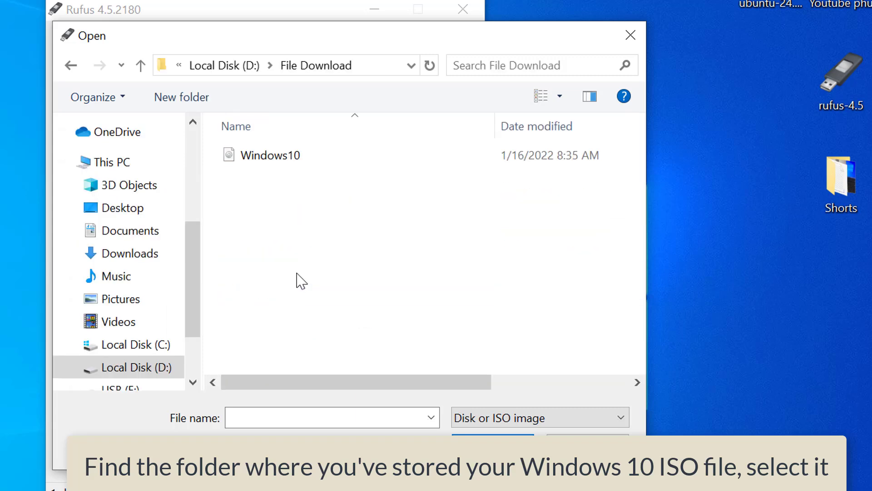
click(300, 160)
click(493, 445)
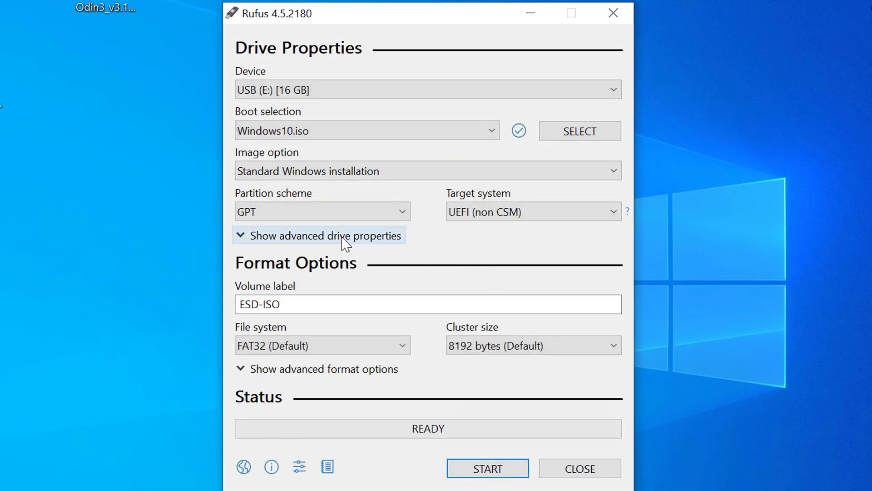
Set the volume label to windows10.
drag(340, 307, 211, 301)
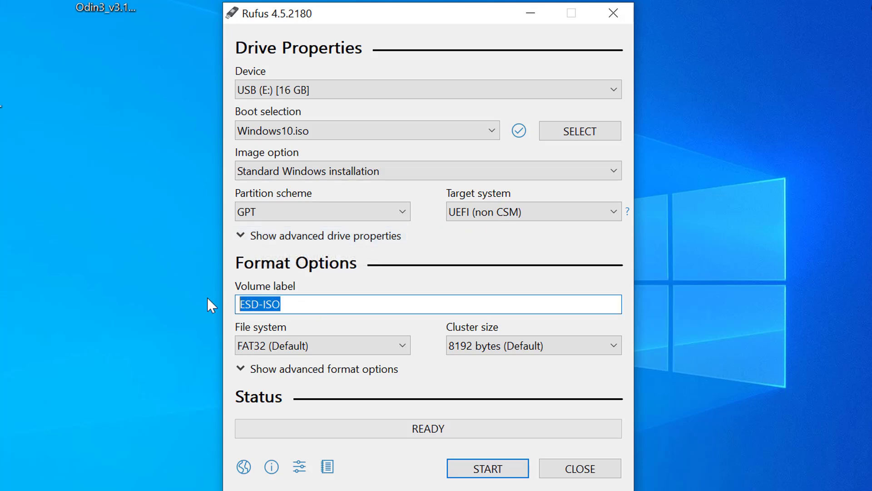
text(wind)
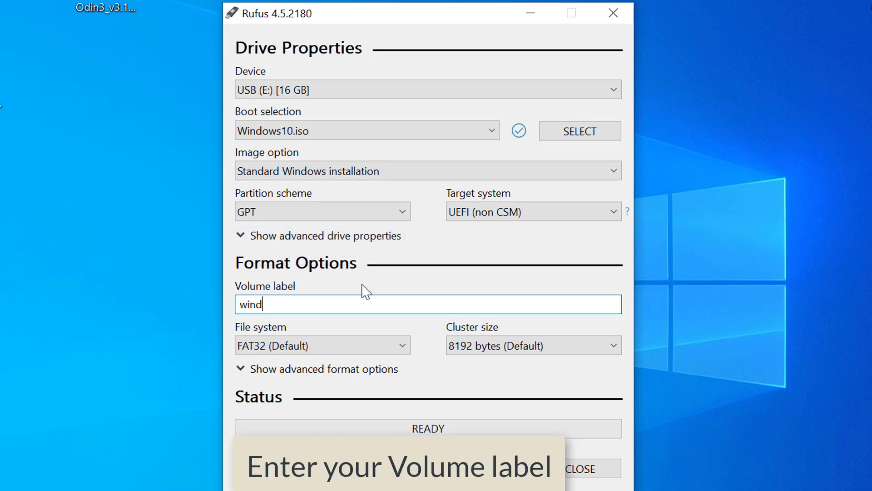
text(ows10)
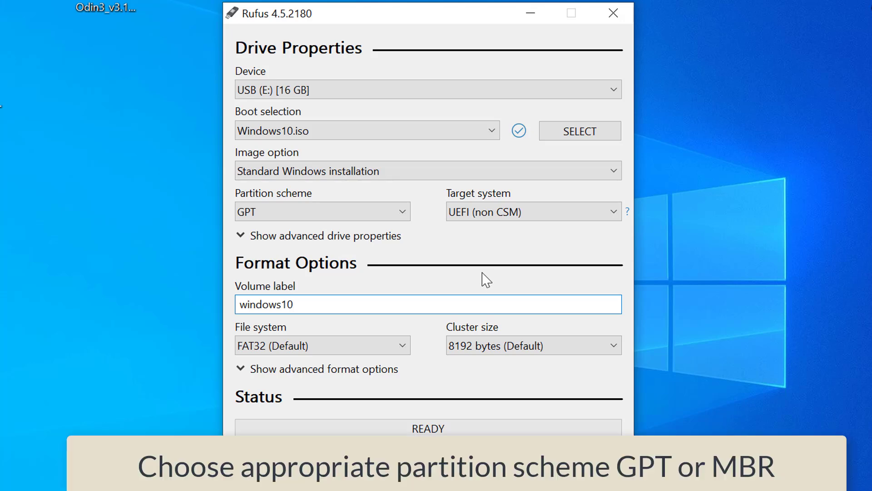
Choose GPT as the partition scheme and keep FAT32 (Default) as the file system.
click(402, 212)
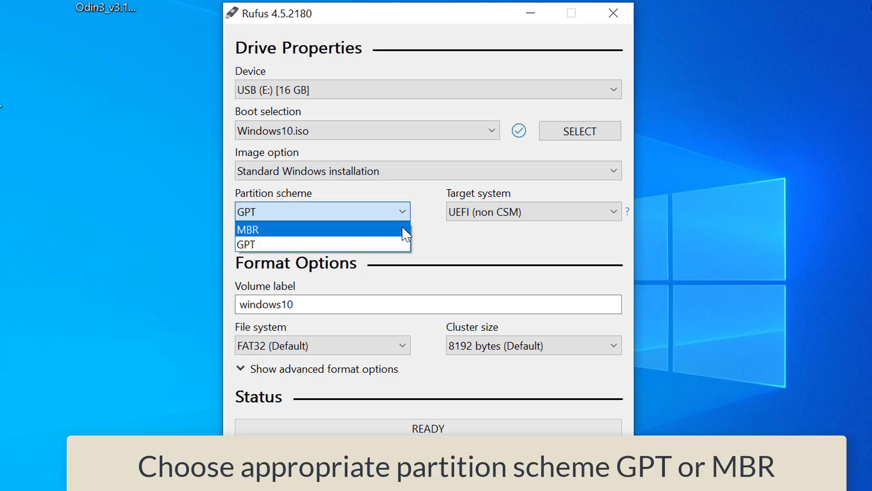
click(399, 244)
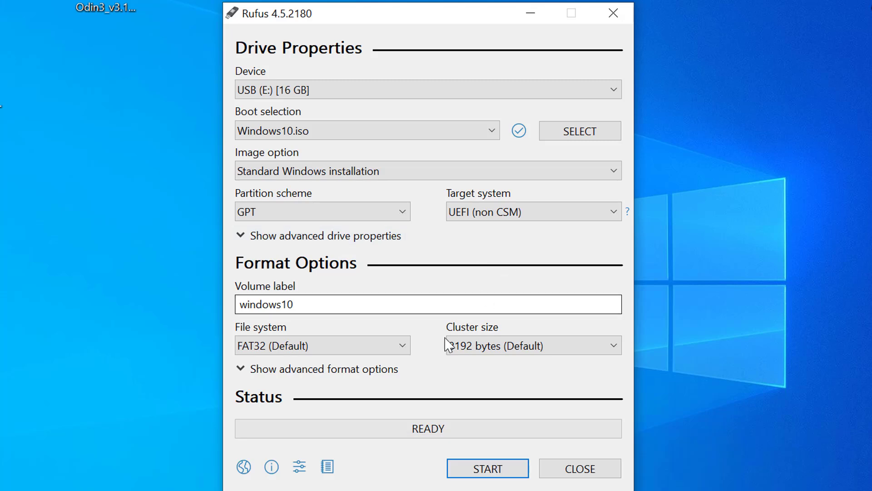
click(404, 347)
click(404, 345)
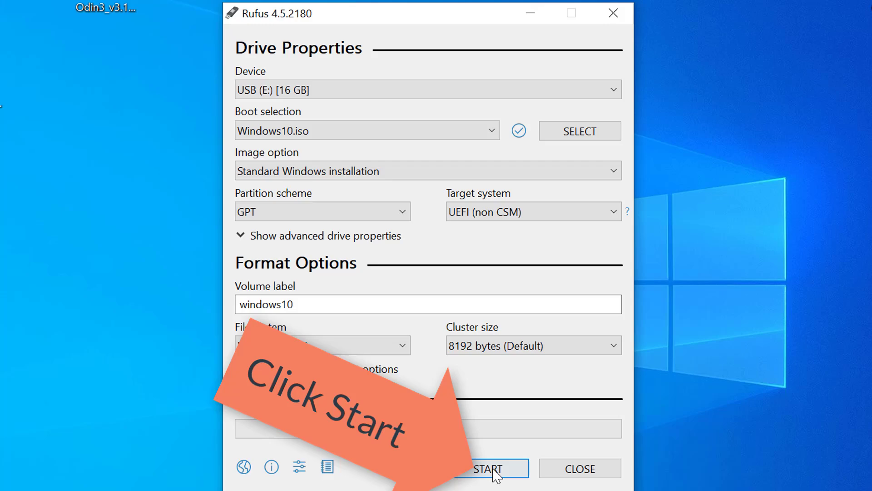
Write the bootable USB drive with the preselected Windows customization options, and close Rufus once writing is complete.
click(495, 471)
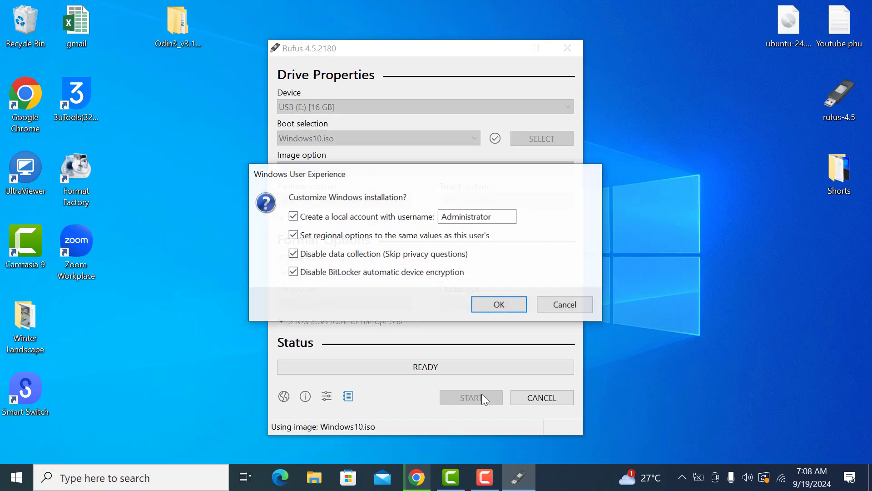
click(499, 309)
click(487, 296)
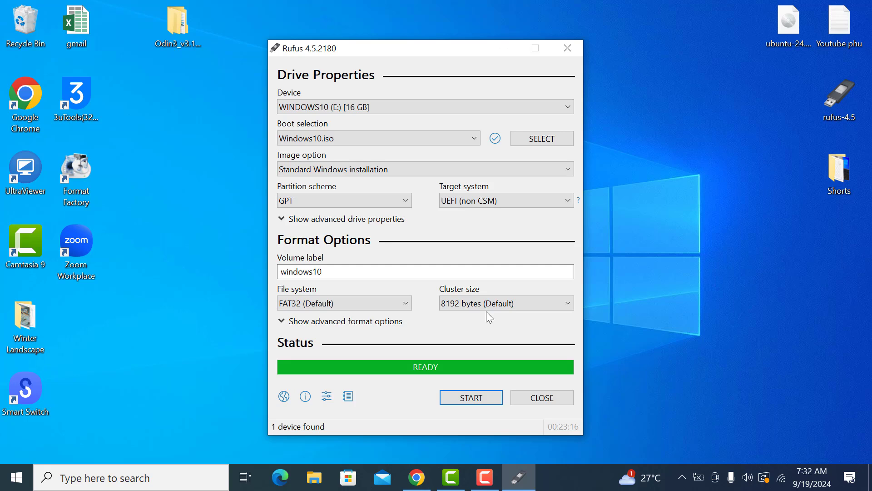
click(551, 399)
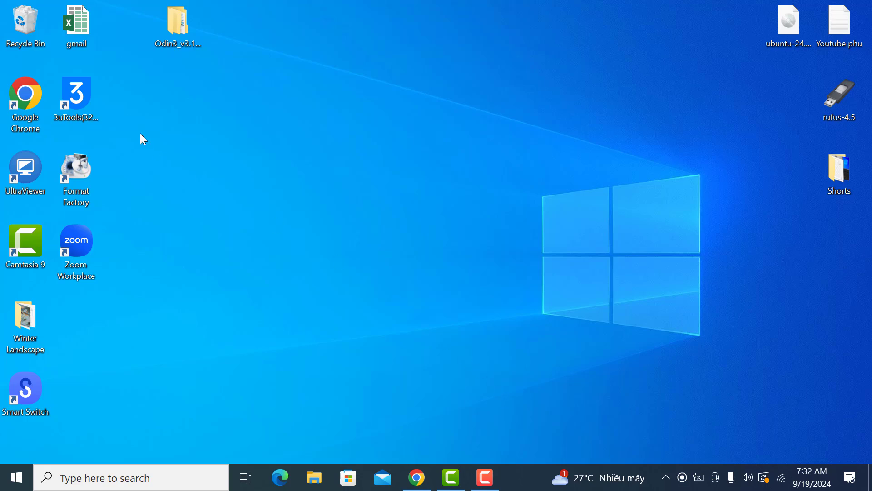
Switch to File Explorer and check This PC for the WINDOWS10 (E:) USB drive.
double_click(28, 313)
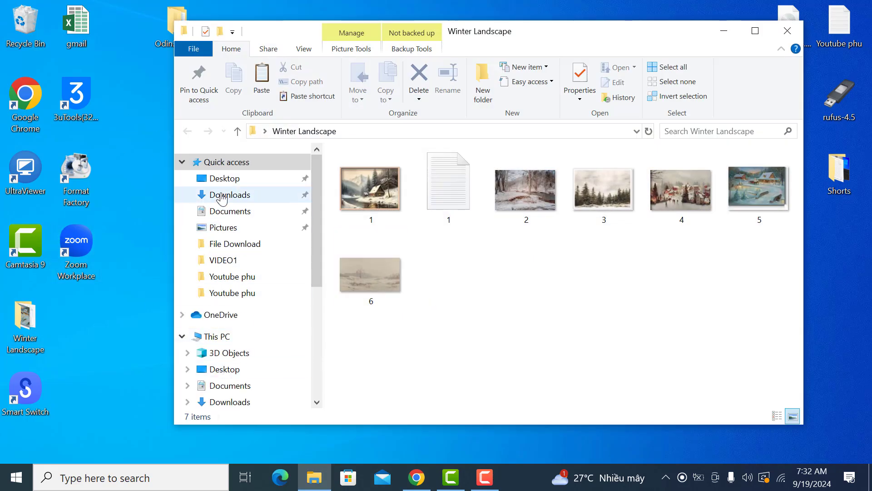
click(217, 337)
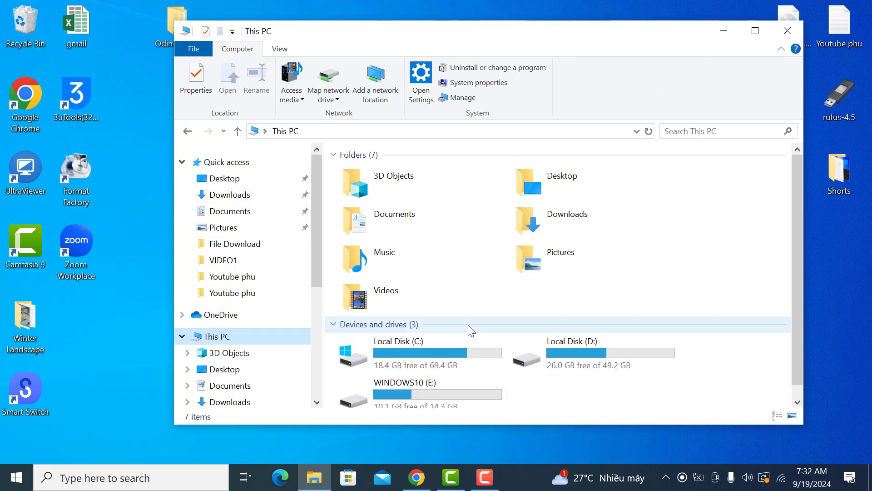
scroll(591, 300, down, 1)
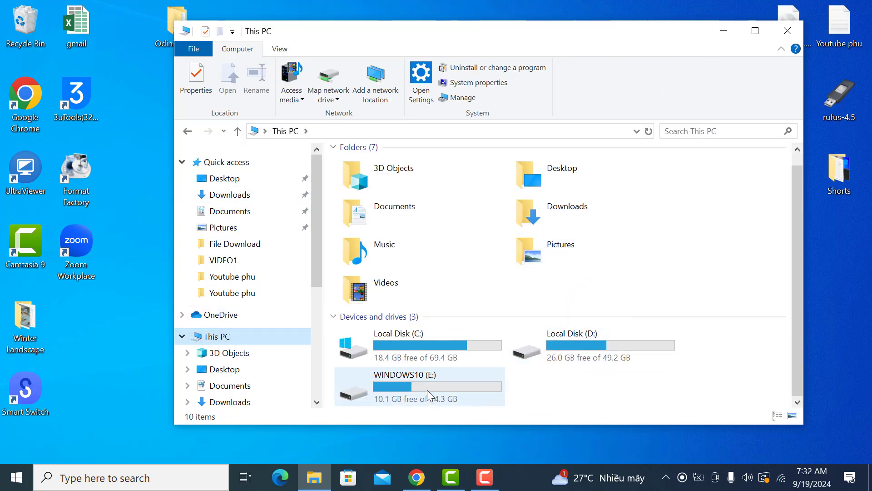